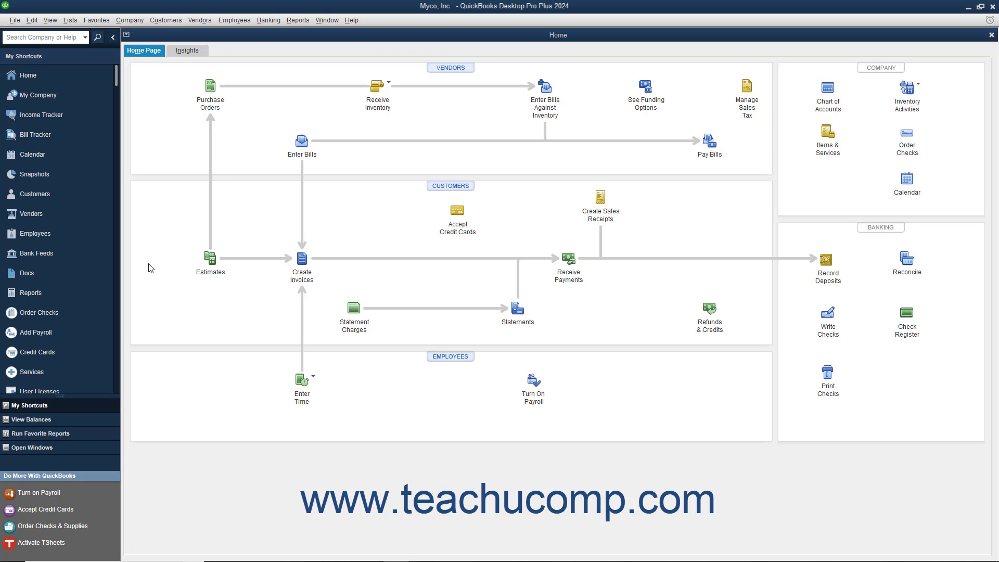
Reach the User List via Set Up Users by entering the admin password
{"action": "left_click", "coordinate": [129, 20]}
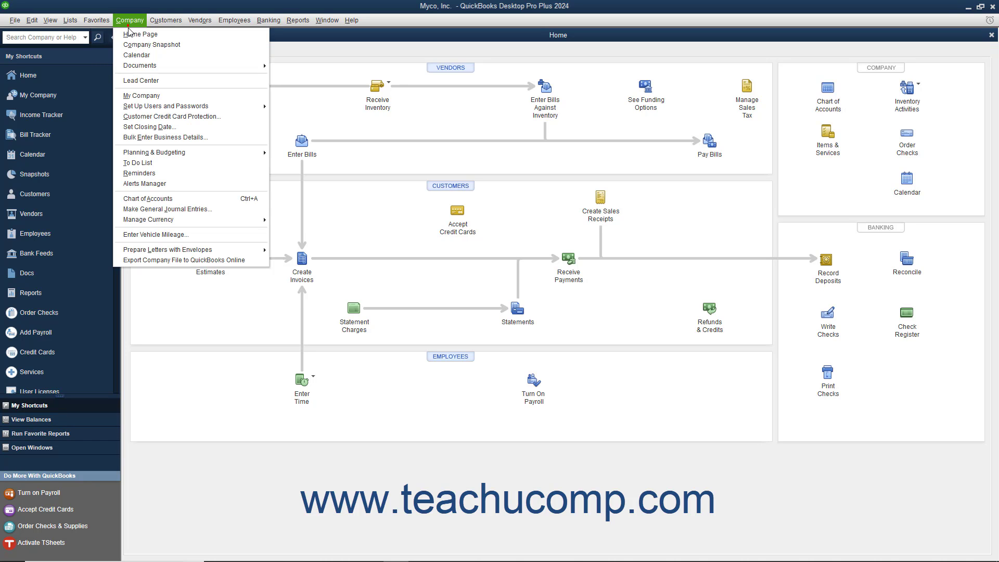
{"action": "mouse_move", "coordinate": [182, 107]}
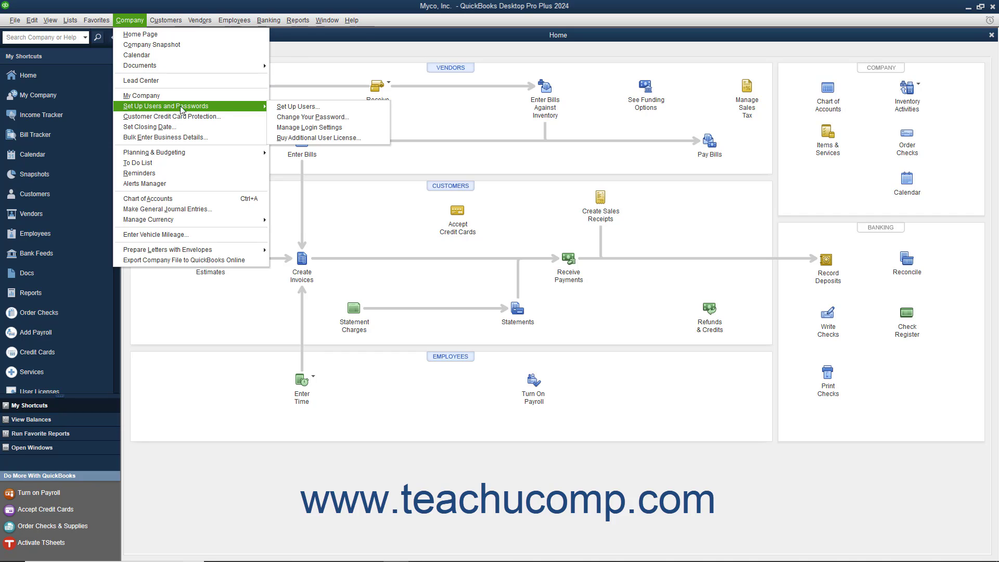
{"action": "left_click", "coordinate": [280, 109]}
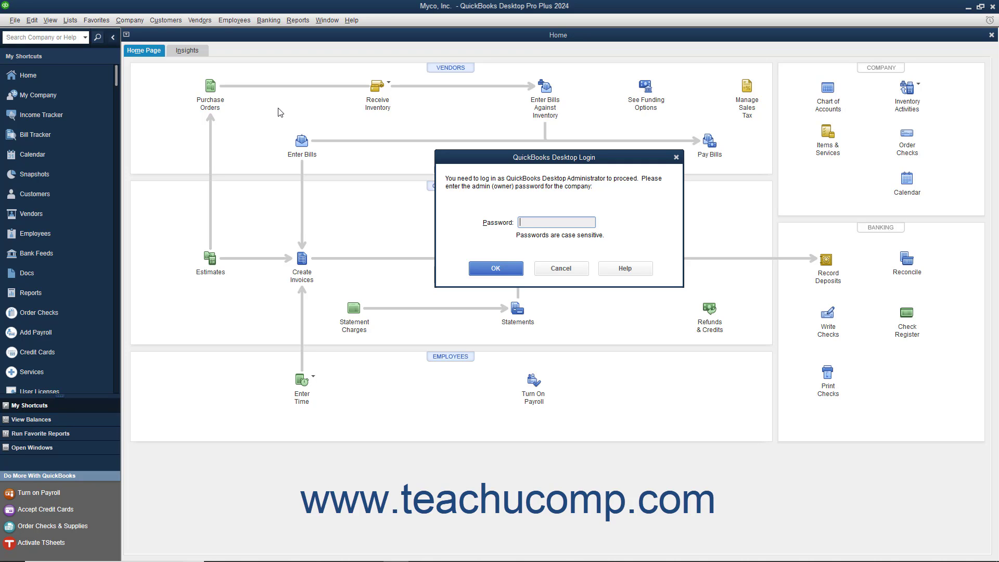
{"action": "key", "text": "ctrl+v"}
{"action": "left_click", "coordinate": [510, 268]}
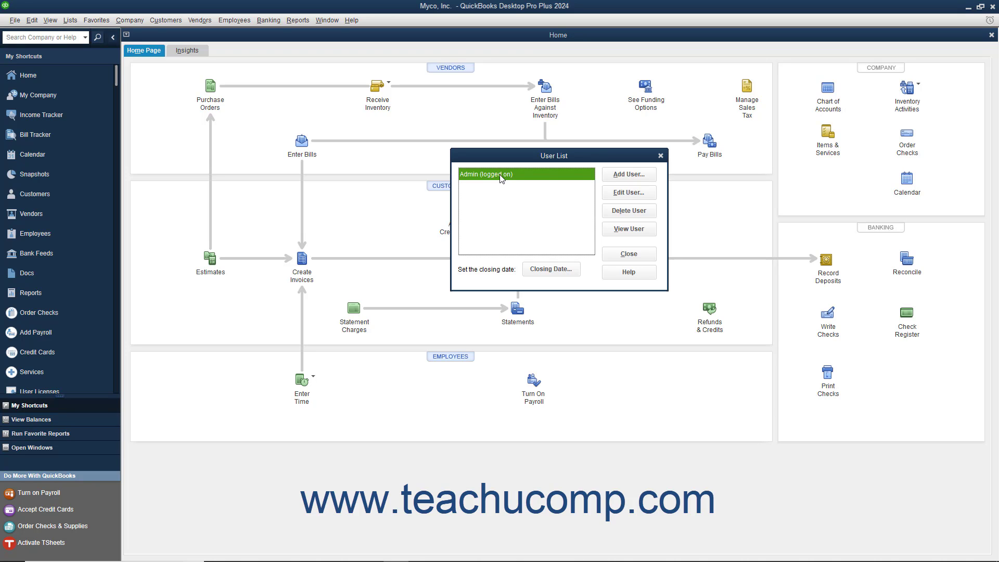
Add a new user, entering the user name, a password and its confirmation
{"action": "left_click", "coordinate": [616, 177]}
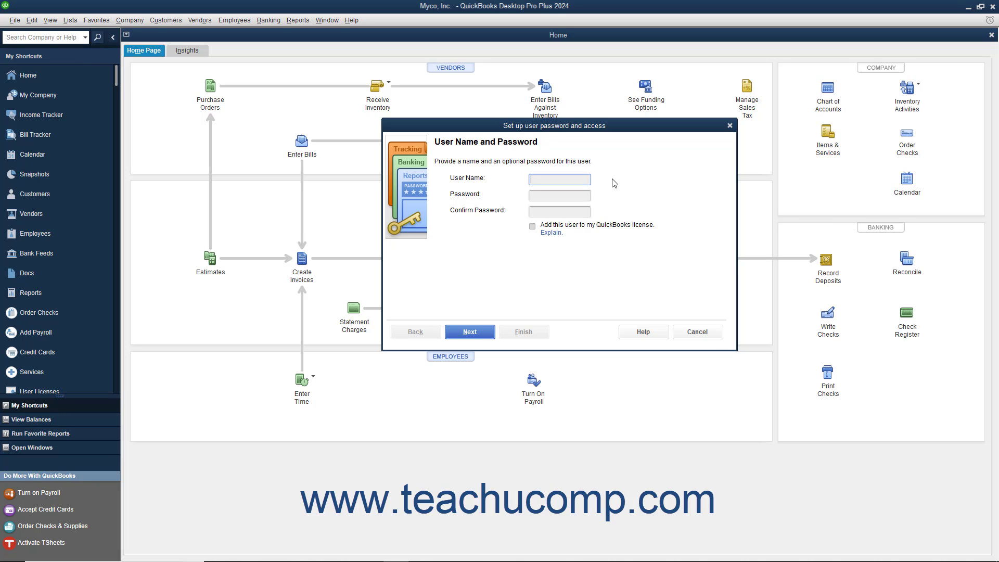
{"action": "type", "text": "Jon Doe"}
{"action": "key", "text": "Tab"}
{"action": "type", "text": "•••••••"}
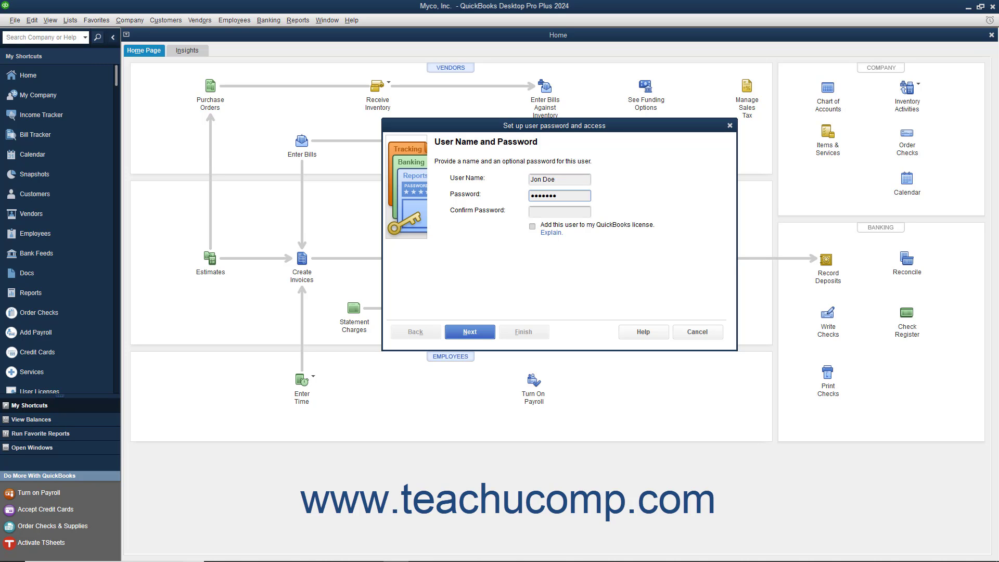
{"action": "key", "text": "Tab"}
{"action": "type", "text": "•••••••"}
Limit the new user to Selected areas of QuickBooks and proceed to page 1 of 10
{"action": "left_click", "coordinate": [480, 333]}
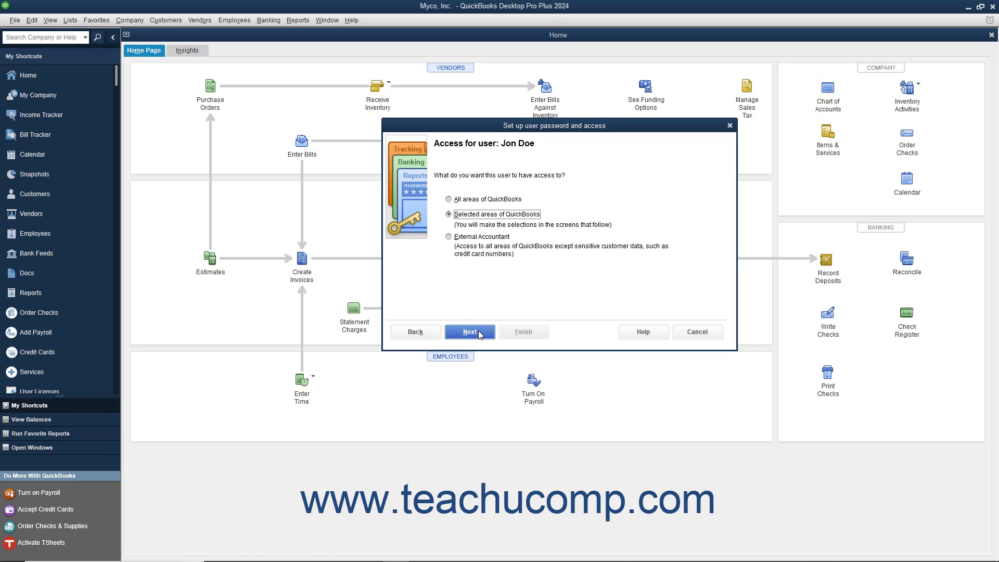
{"action": "left_click", "coordinate": [487, 202]}
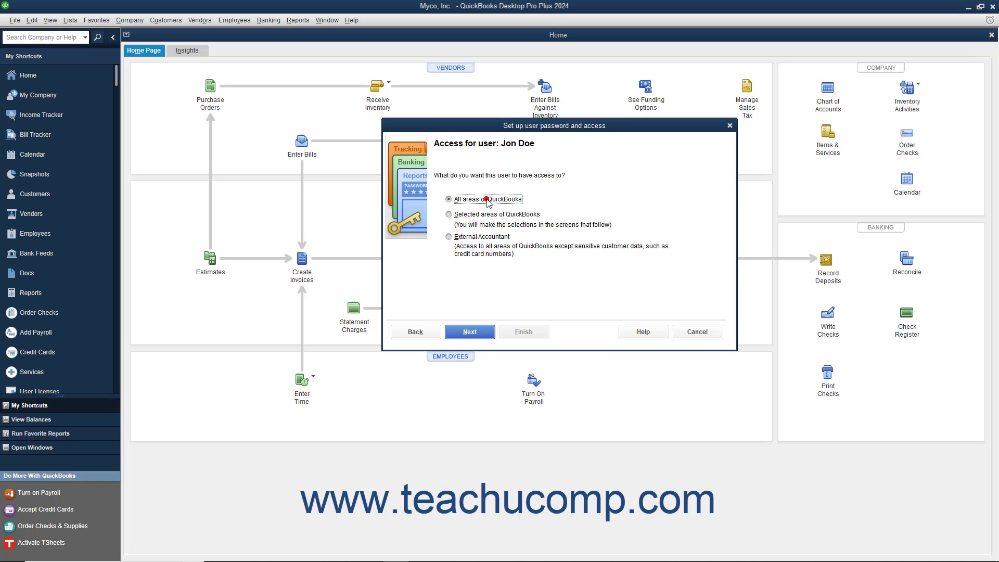
{"action": "left_click", "coordinate": [482, 216]}
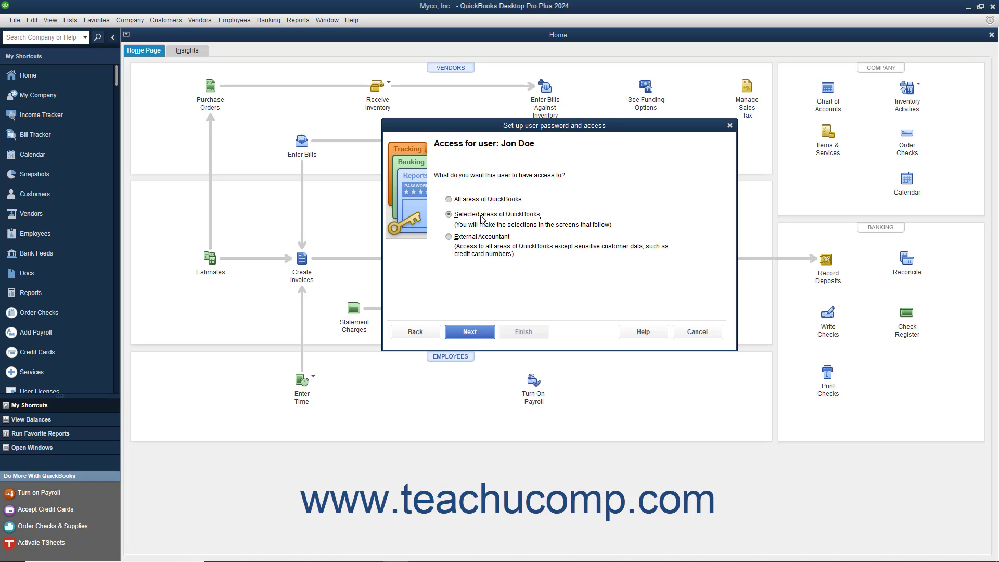
{"action": "left_click", "coordinate": [477, 238]}
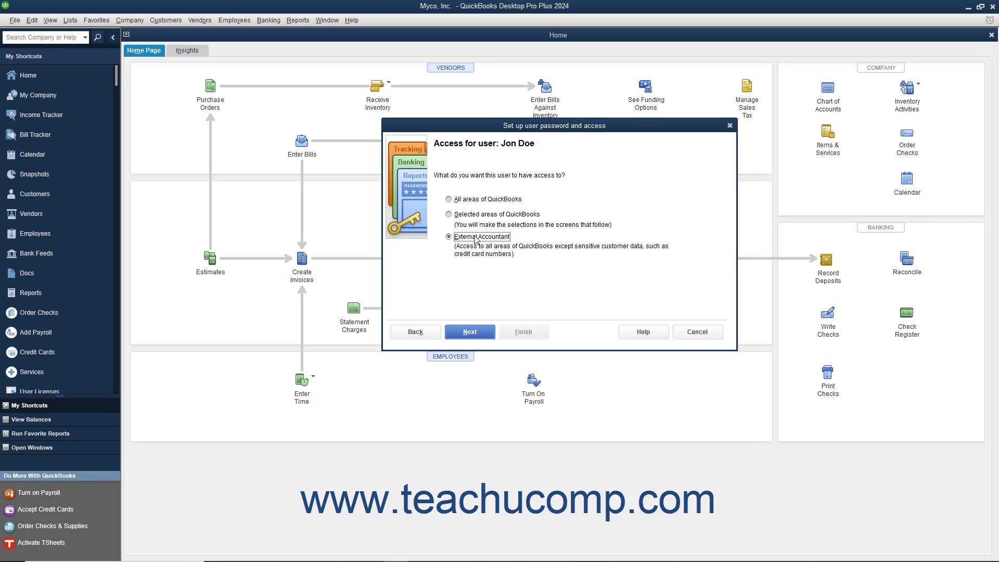
{"action": "left_click", "coordinate": [450, 217]}
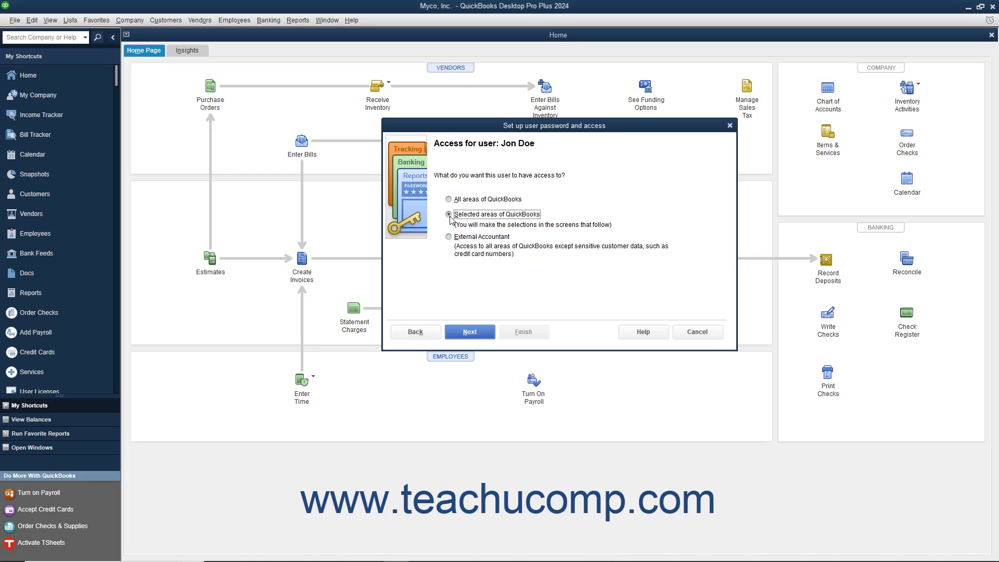
{"action": "left_click", "coordinate": [478, 334]}
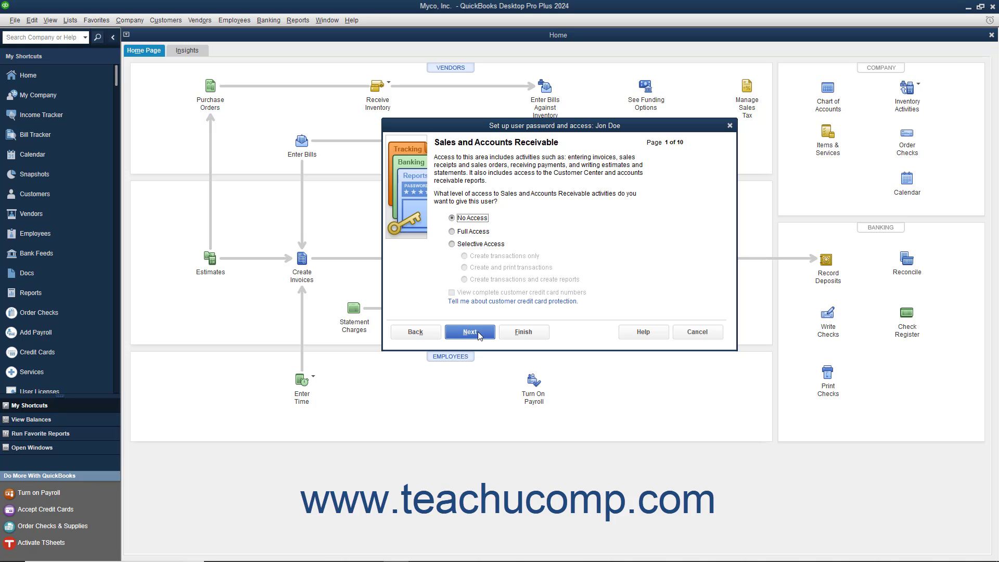
Give Sales and Accounts Receivable selective access to create and print transactions
{"action": "left_click", "coordinate": [451, 244]}
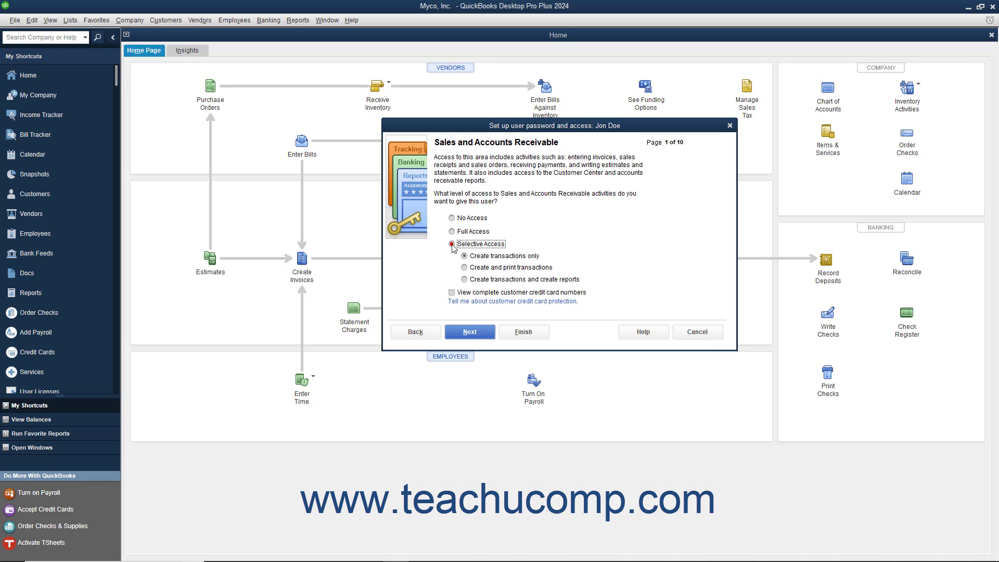
{"action": "left_click", "coordinate": [464, 268]}
{"action": "left_click", "coordinate": [470, 332]}
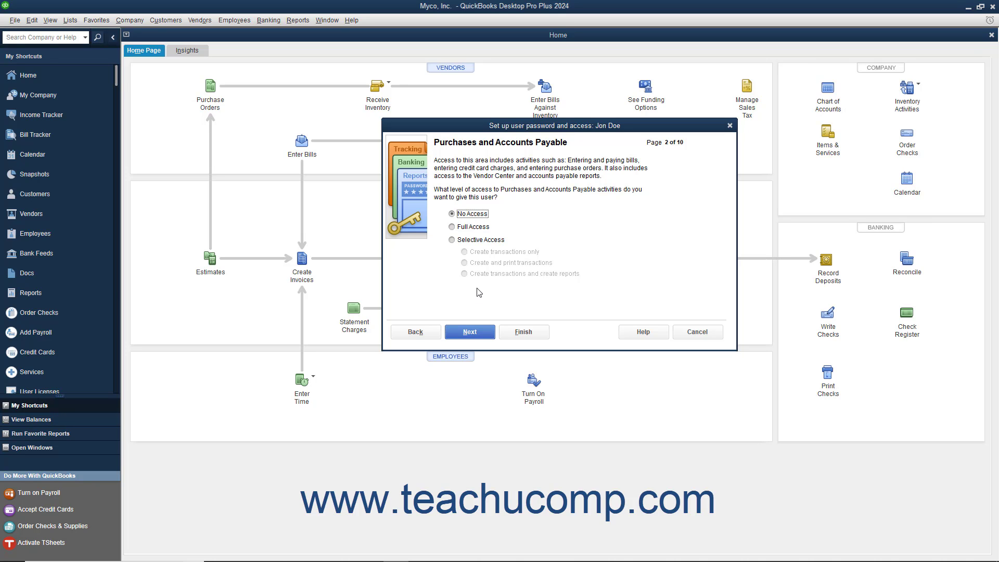
Give Purchases and Accounts Payable create-and-print access, leaving Checking and Credit Cards at No Access
{"action": "left_click", "coordinate": [466, 228]}
{"action": "left_click", "coordinate": [466, 240]}
{"action": "left_click", "coordinate": [467, 264]}
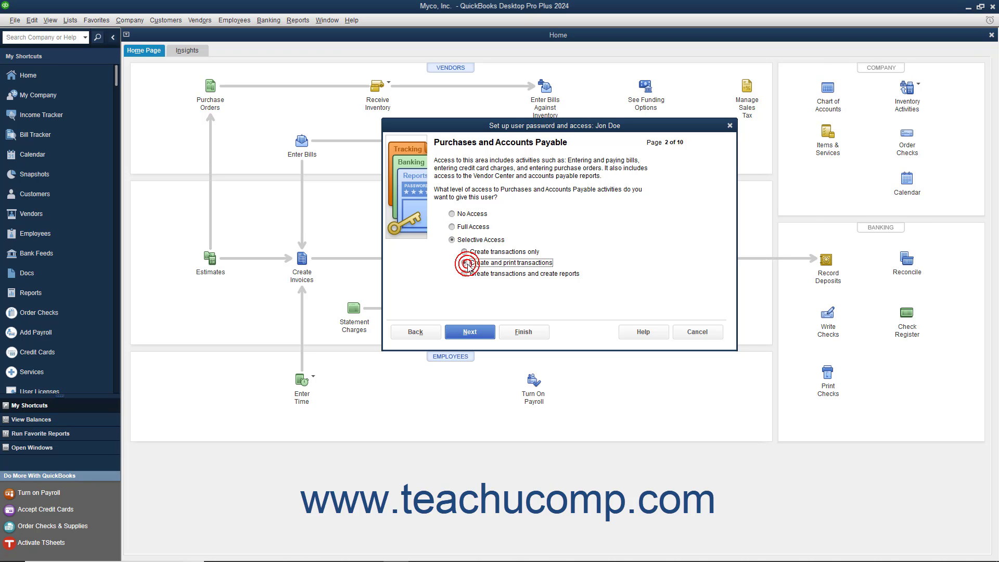
{"action": "left_click", "coordinate": [469, 333]}
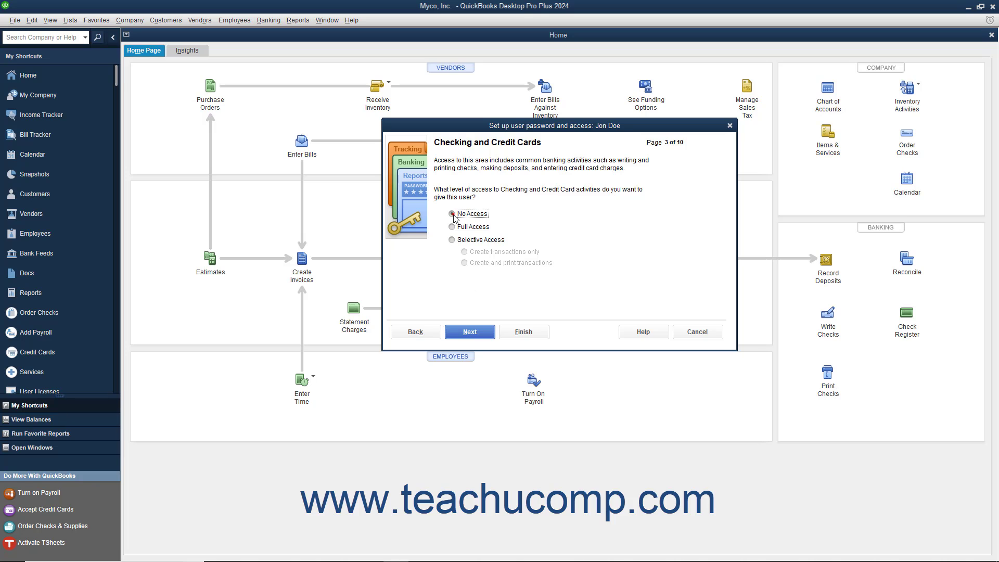
{"action": "left_click", "coordinate": [467, 333]}
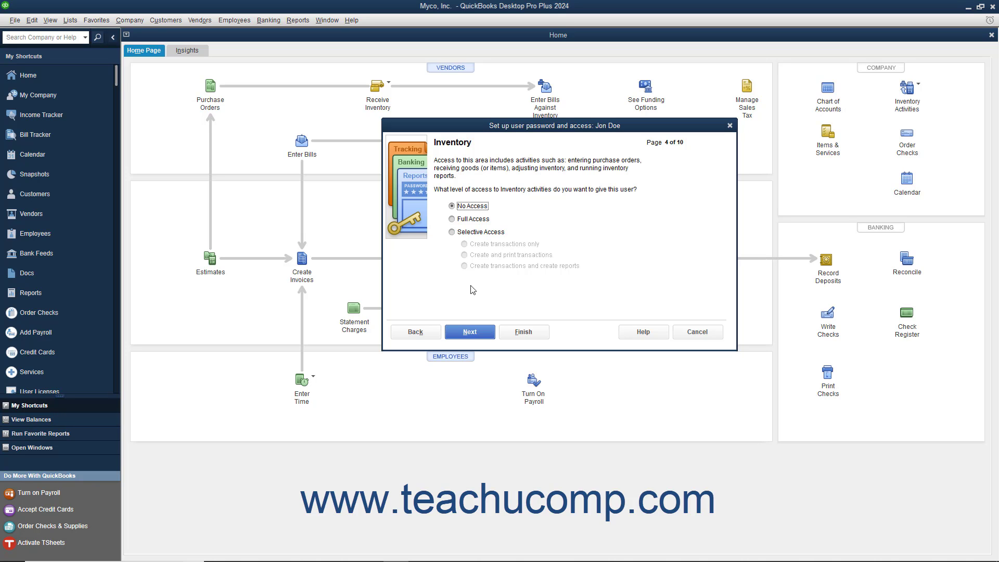
Give Inventory and Time Tracking selective access to create transactions and reports
{"action": "left_click", "coordinate": [452, 232]}
{"action": "left_click", "coordinate": [464, 266]}
{"action": "left_click", "coordinate": [471, 333]}
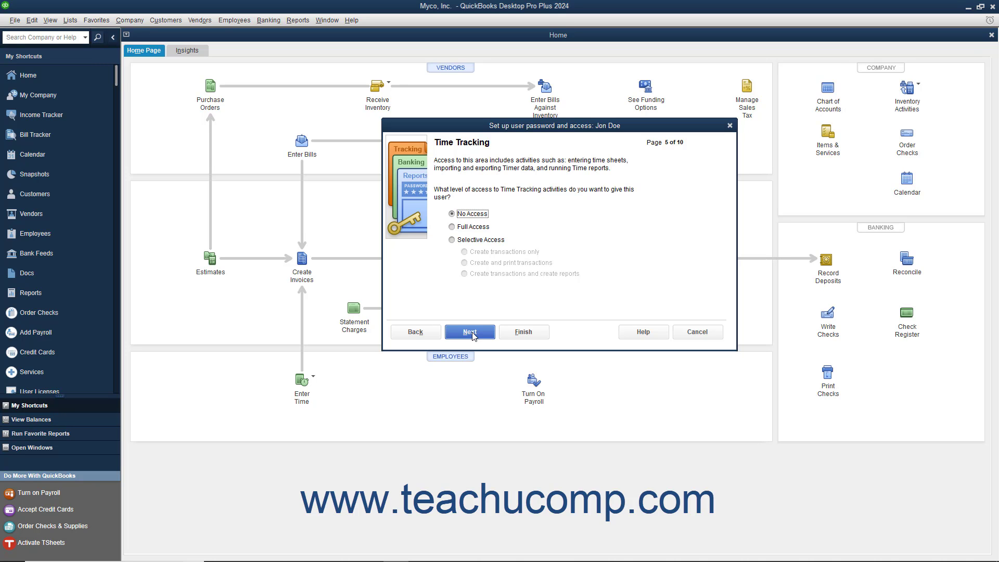
{"action": "left_click", "coordinate": [457, 241]}
{"action": "left_click", "coordinate": [465, 274]}
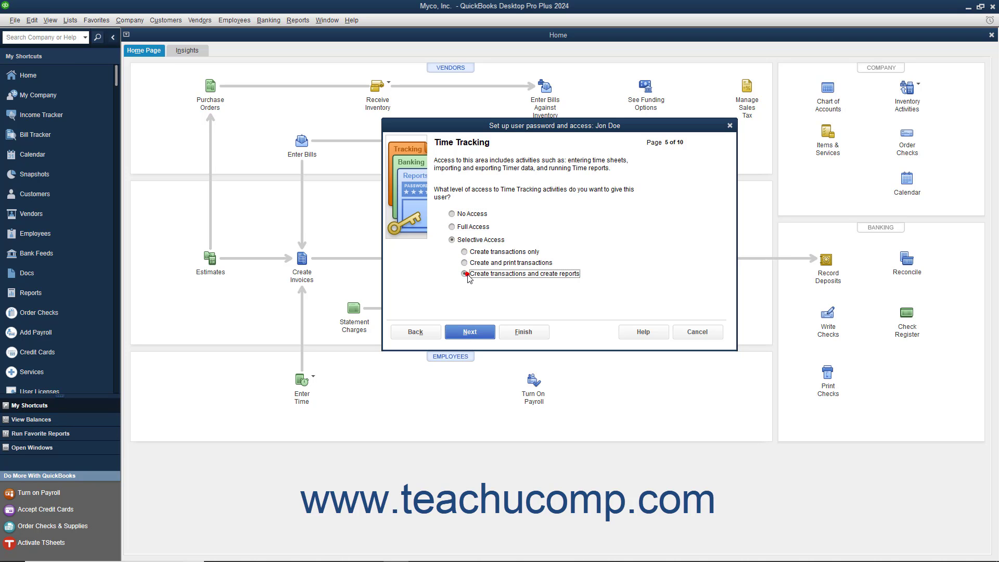
{"action": "left_click", "coordinate": [469, 332]}
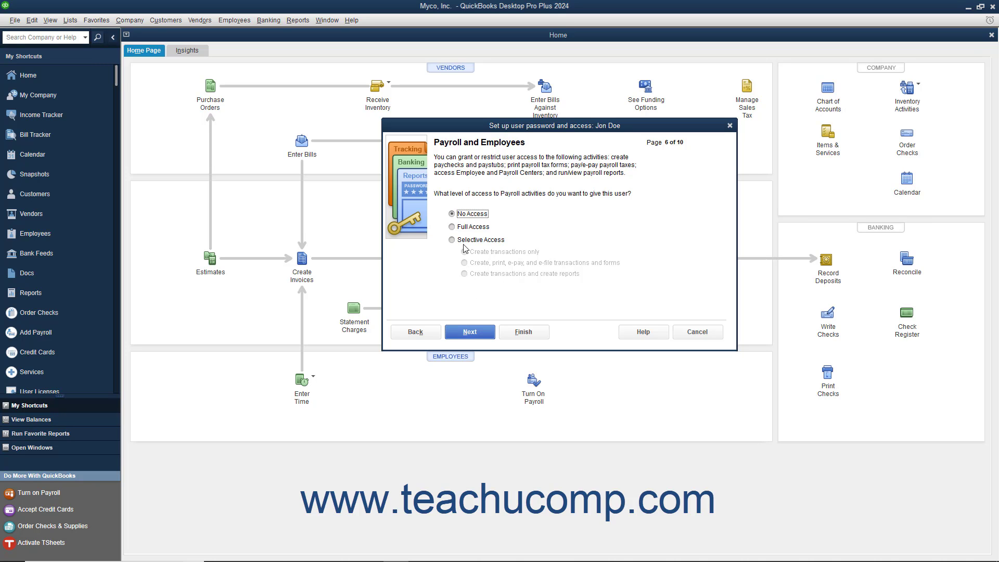
Leave Payroll, Sensitive Accounting and Sensitive Financial Reporting at No Access
{"action": "left_click", "coordinate": [454, 214]}
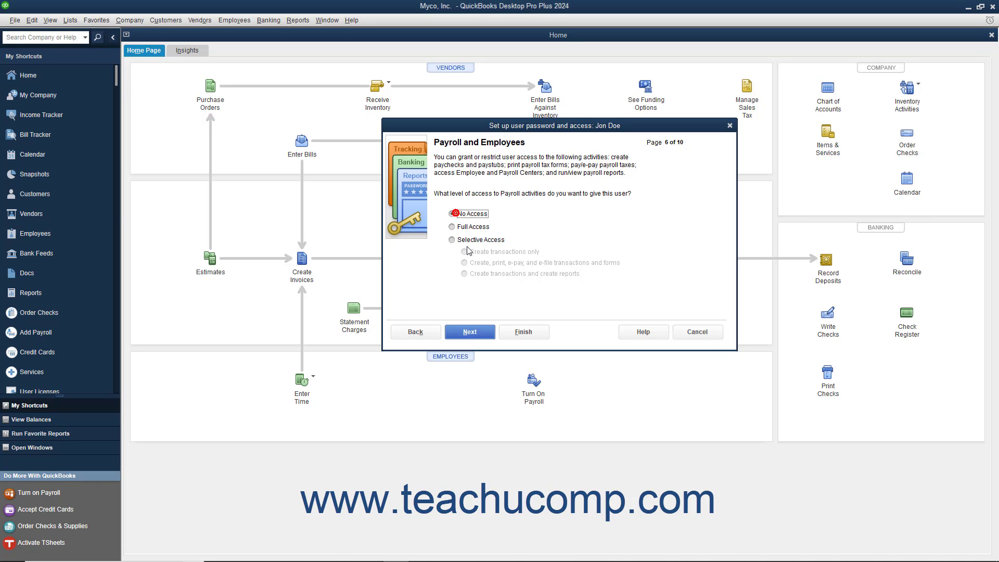
{"action": "left_click", "coordinate": [470, 332]}
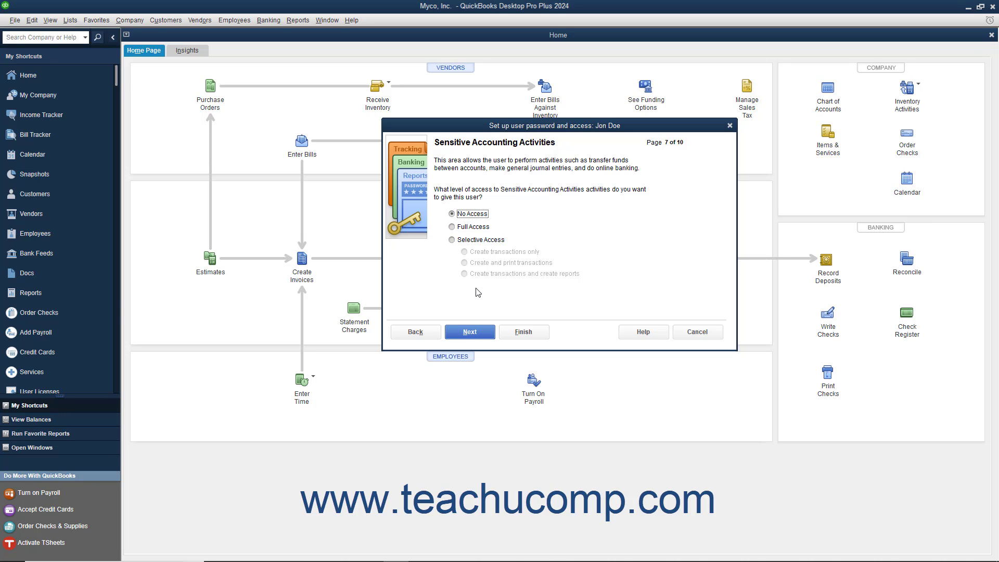
{"action": "left_click", "coordinate": [452, 214]}
{"action": "left_click", "coordinate": [469, 332]}
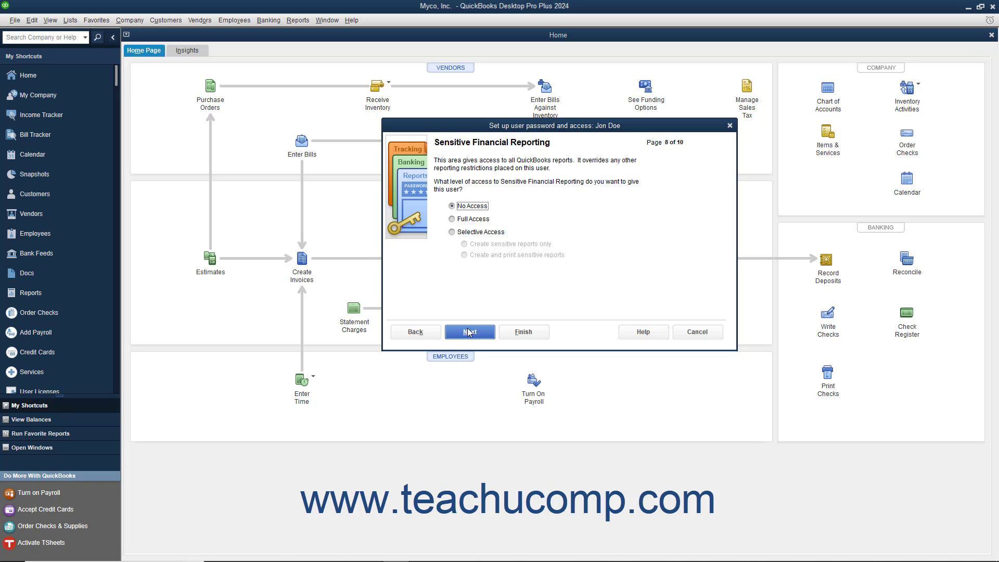
{"action": "left_click", "coordinate": [453, 206]}
Keep closed-period transaction changes disallowed, review the access summary, and finish creating the user
{"action": "left_click", "coordinate": [467, 333]}
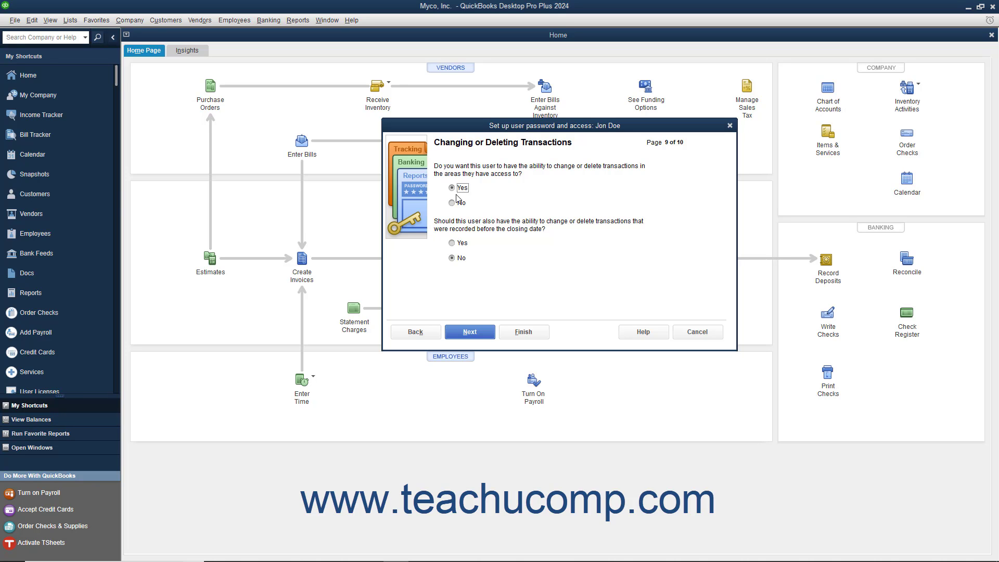
{"action": "left_click", "coordinate": [453, 259]}
{"action": "left_click", "coordinate": [465, 336]}
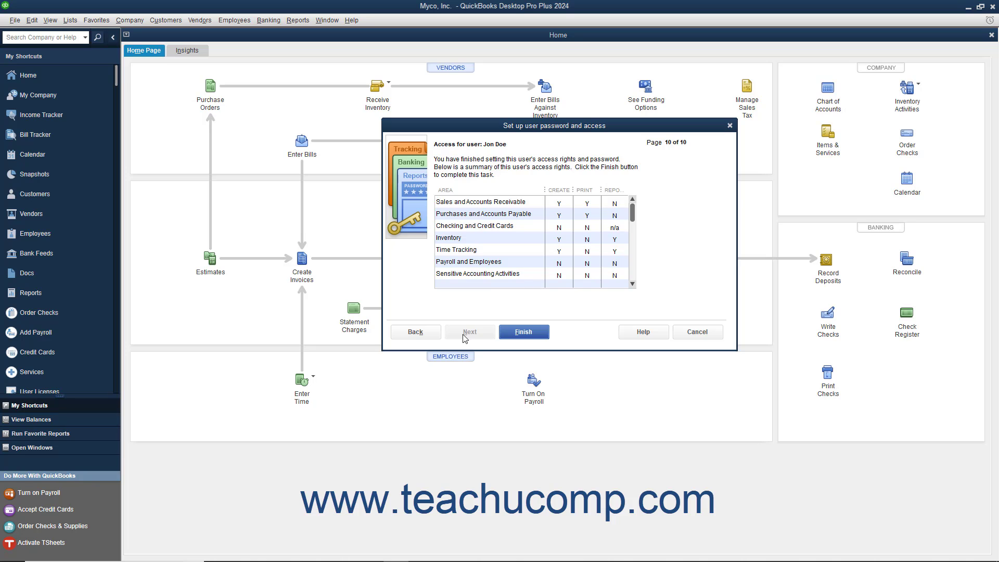
{"action": "scroll", "coordinate": [569, 241], "scroll_direction": "down", "scroll_amount": 2}
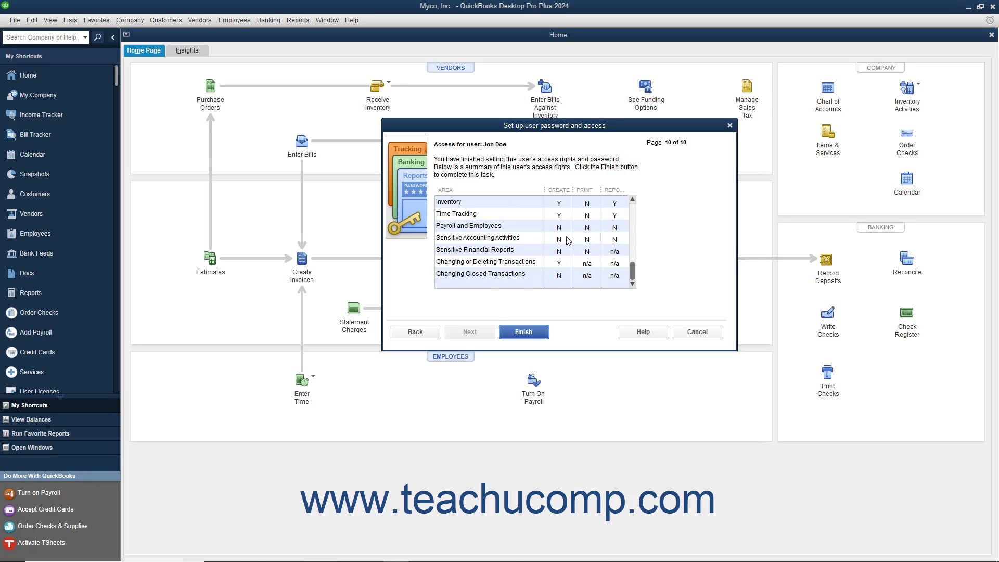
{"action": "left_click", "coordinate": [528, 332]}
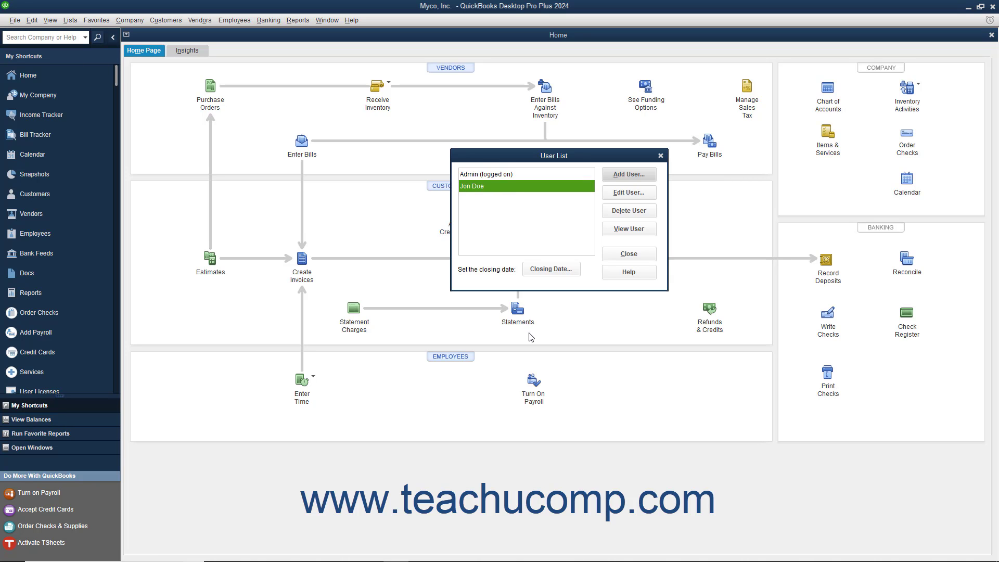
{"action": "left_click", "coordinate": [515, 189]}
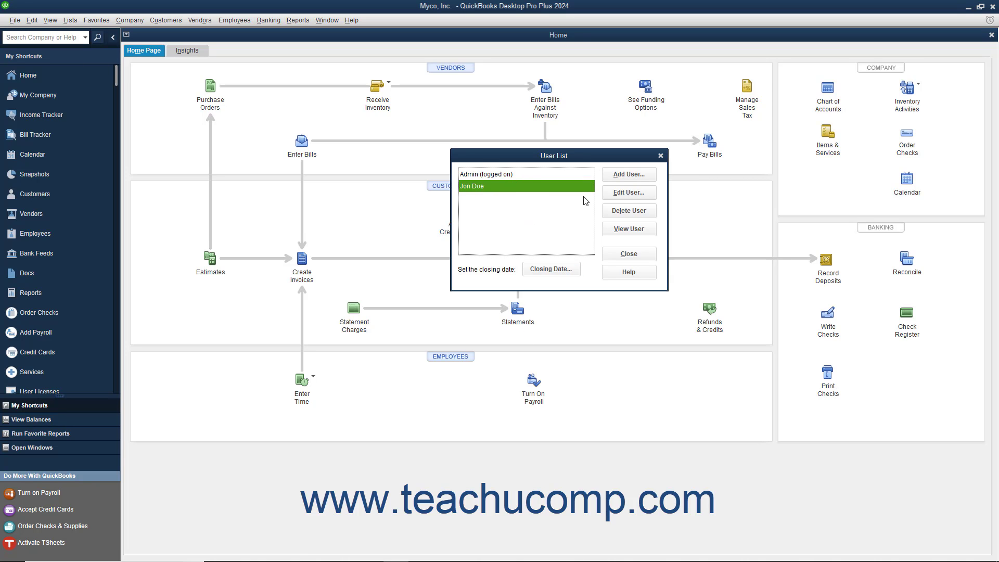
{"action": "left_click", "coordinate": [620, 196]}
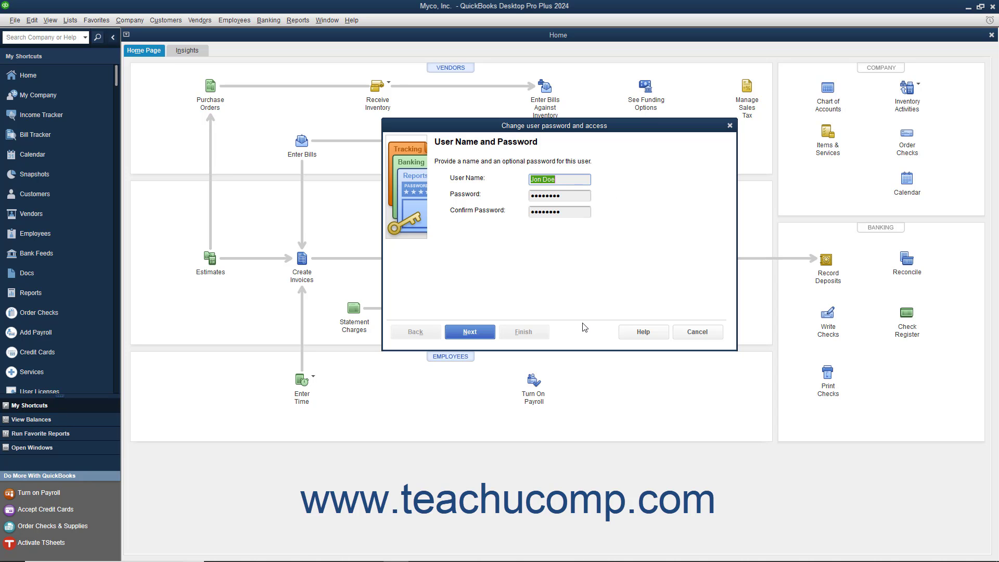
{"action": "left_click", "coordinate": [697, 332]}
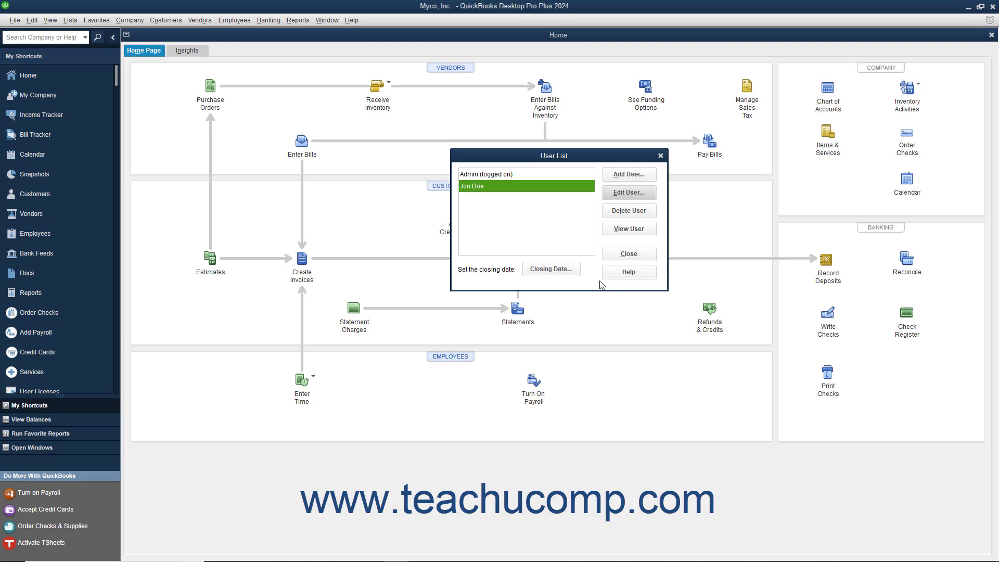
{"action": "left_click", "coordinate": [509, 187]}
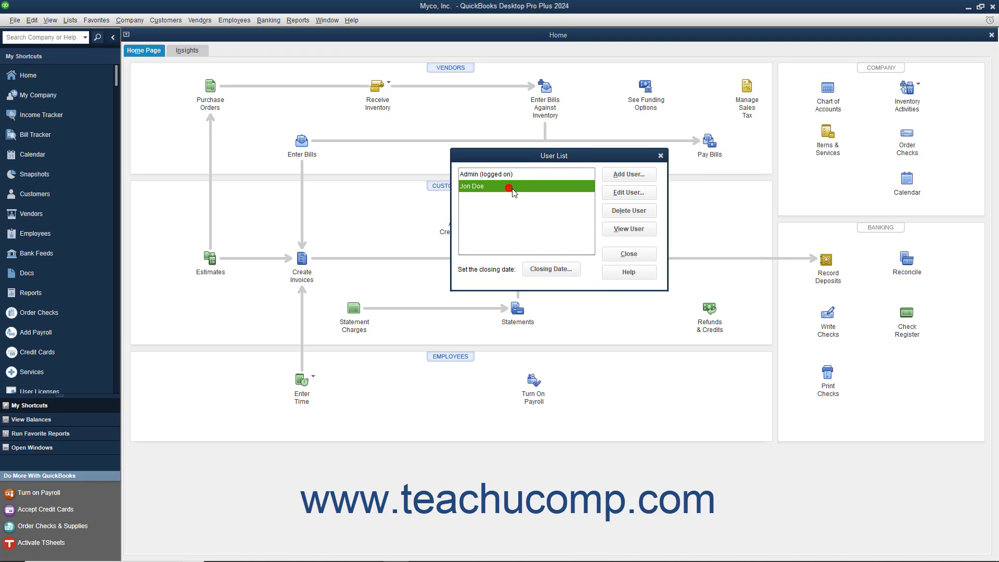
Delete the new user from the User List and confirm with Yes
{"action": "left_click", "coordinate": [623, 217]}
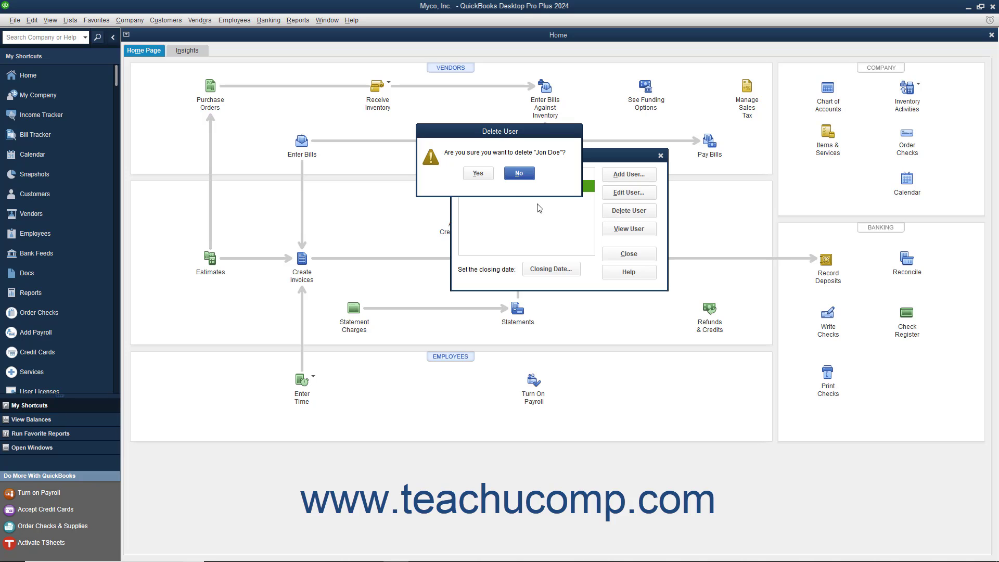
{"action": "left_click", "coordinate": [481, 173]}
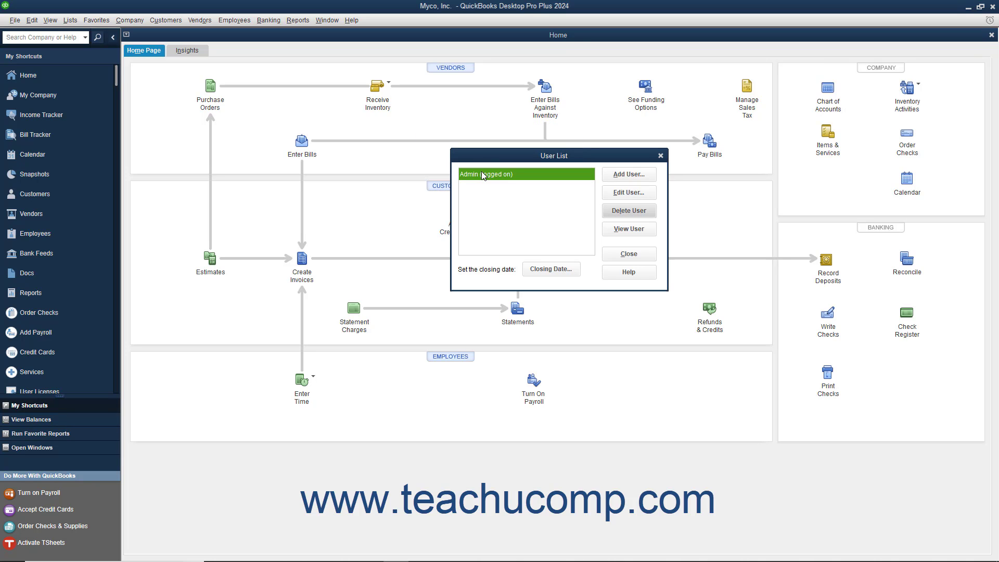